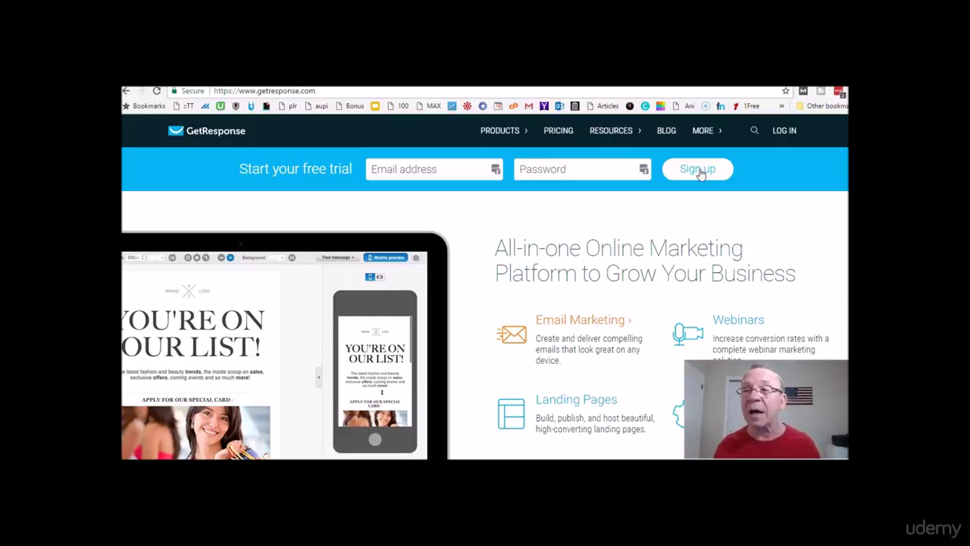
- Log in to the GetResponse account with the prefilled email address and password
click(785, 131)
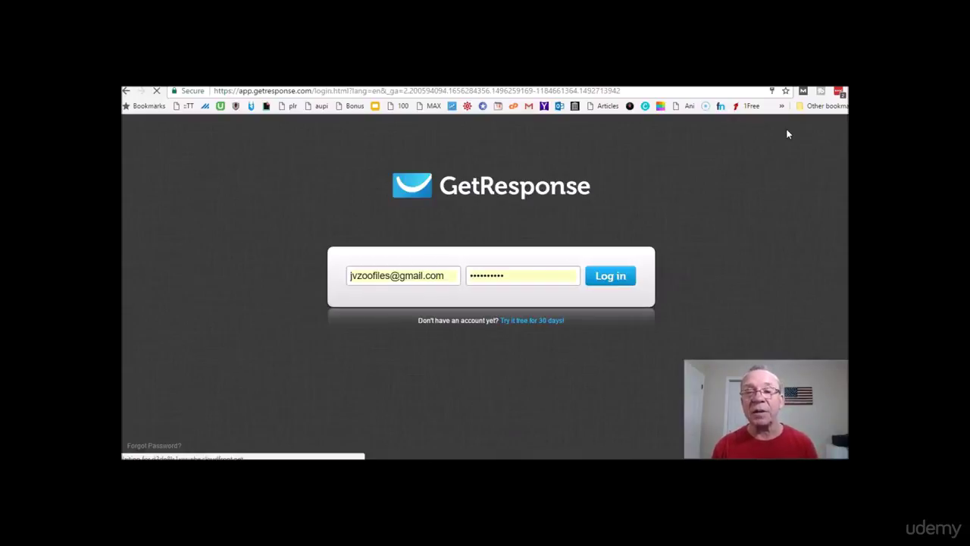
click(610, 275)
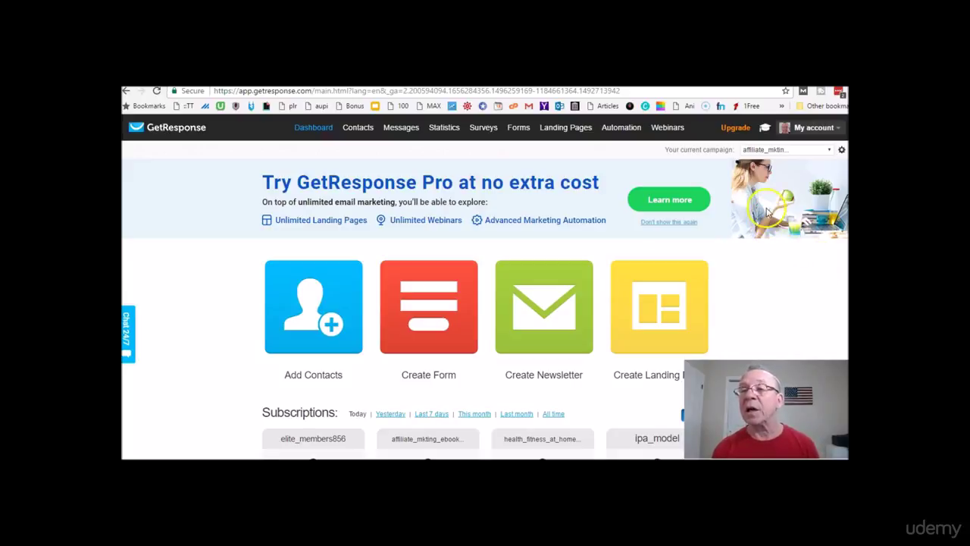
- Start creating a new campaign from the current campaign list
mouse_move(765, 128)
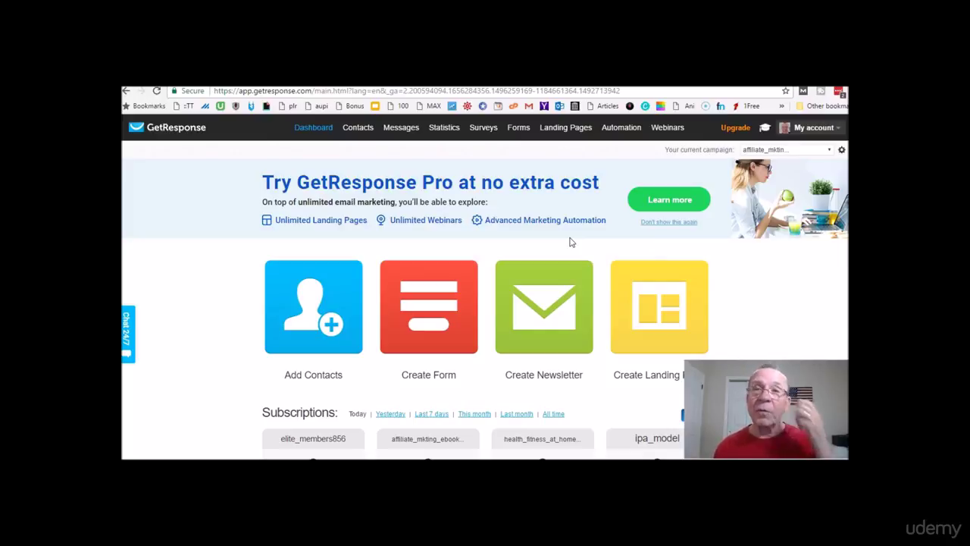
click(814, 127)
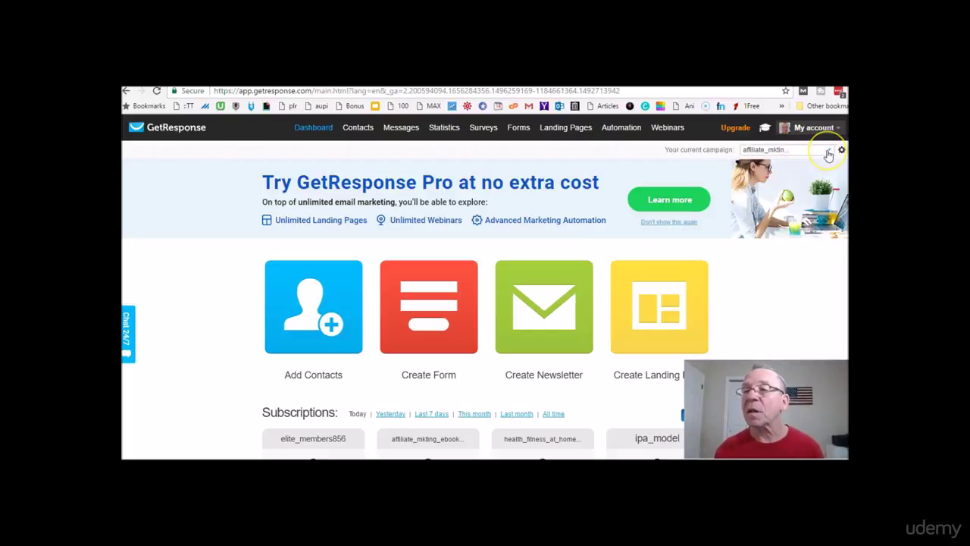
click(828, 151)
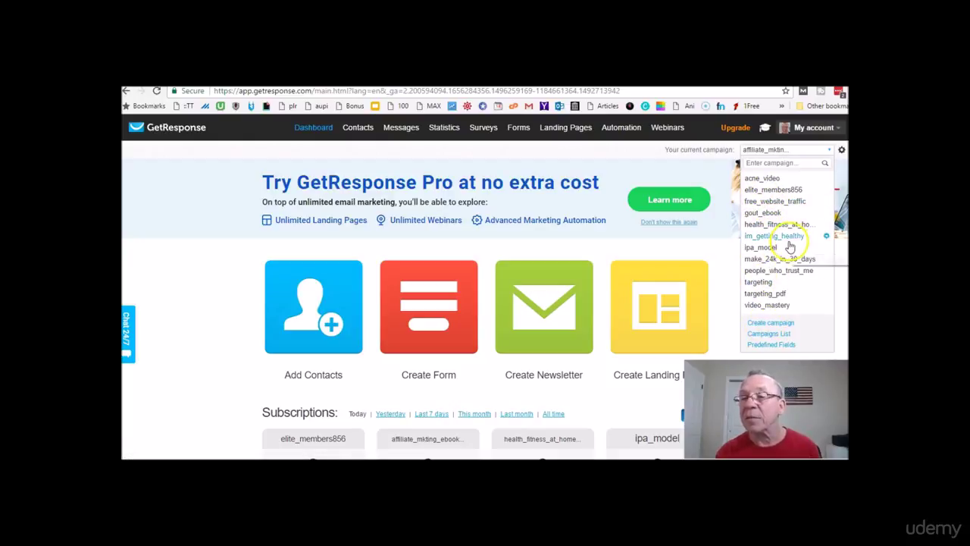
click(770, 325)
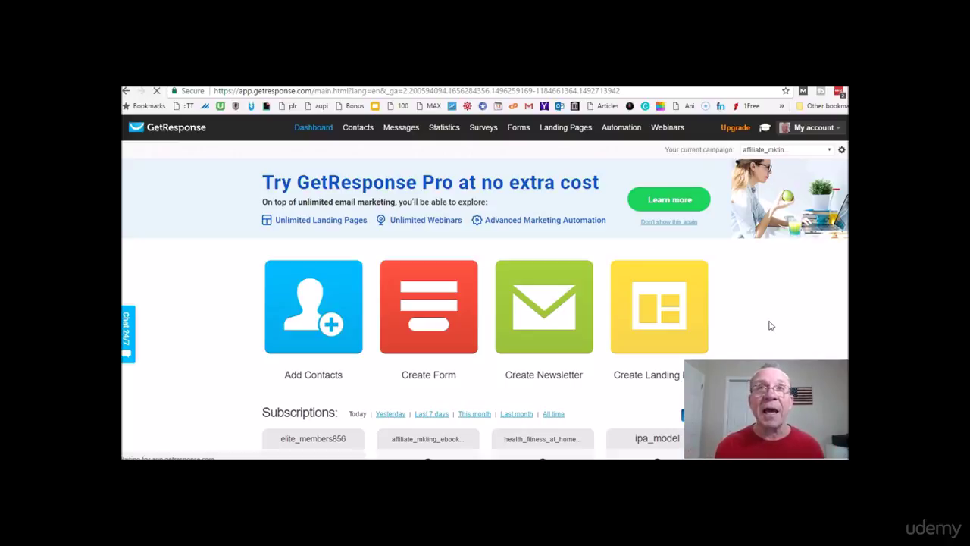
click(828, 150)
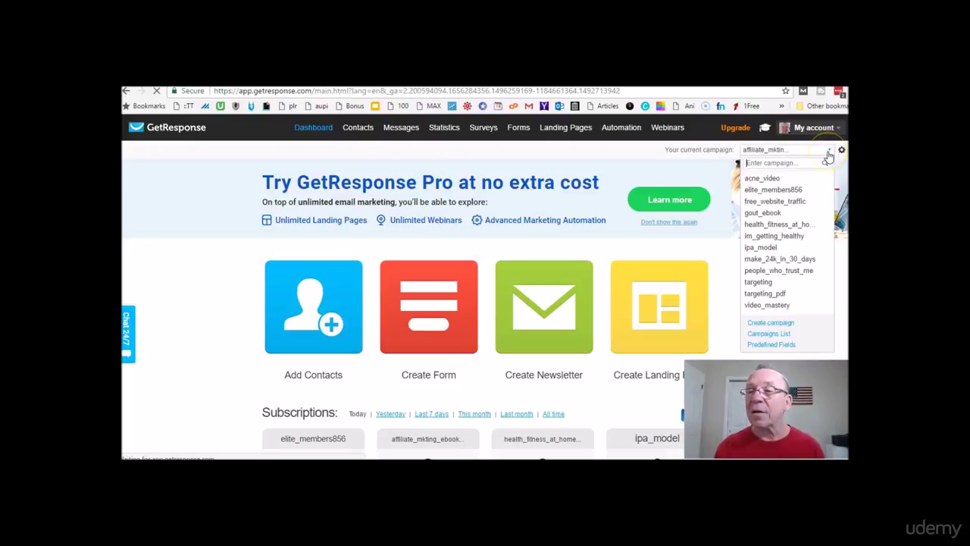
click(770, 323)
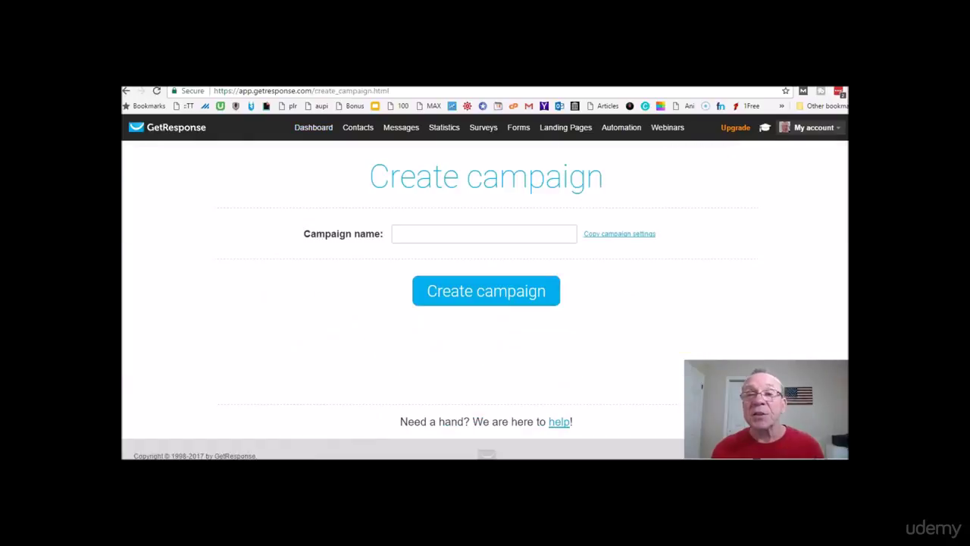
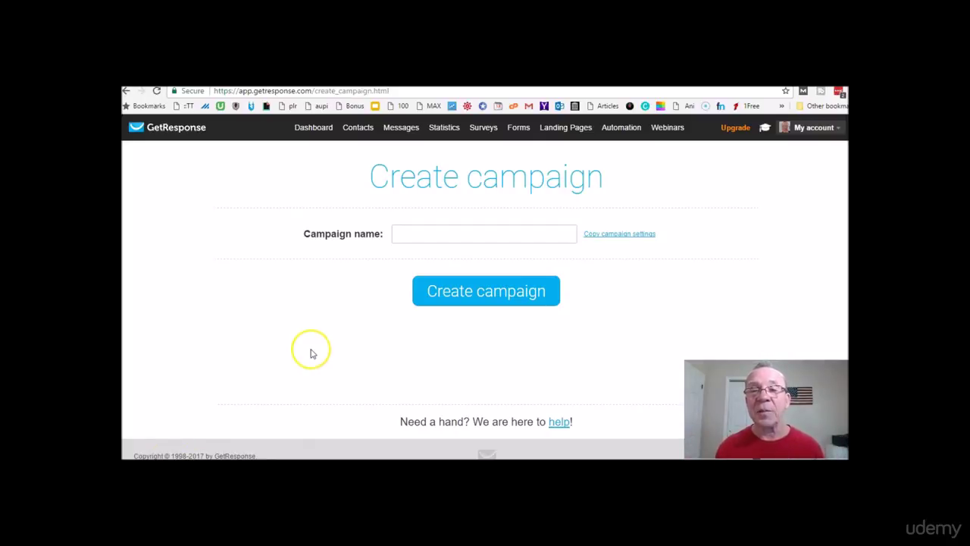
- Name the campaign my_photography_store and create it
click(404, 235)
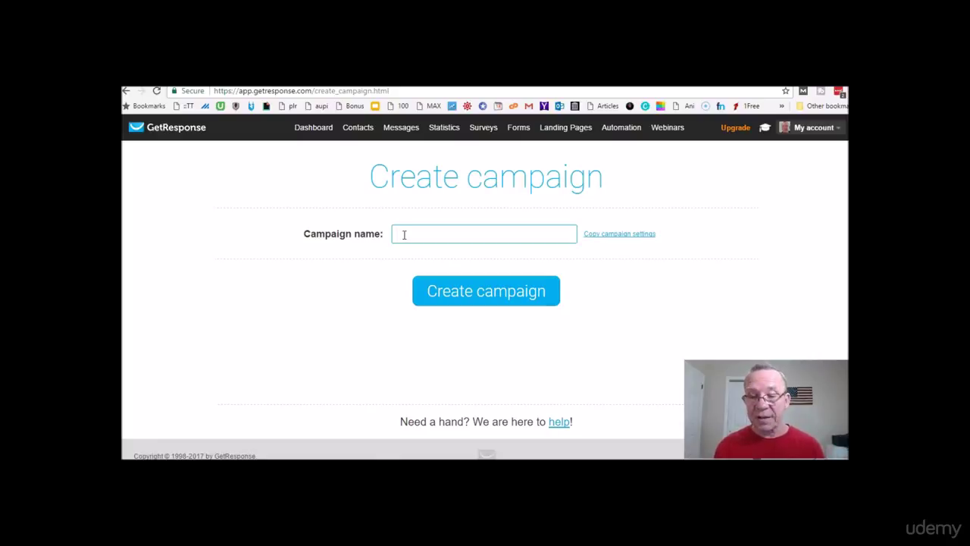
text(my)
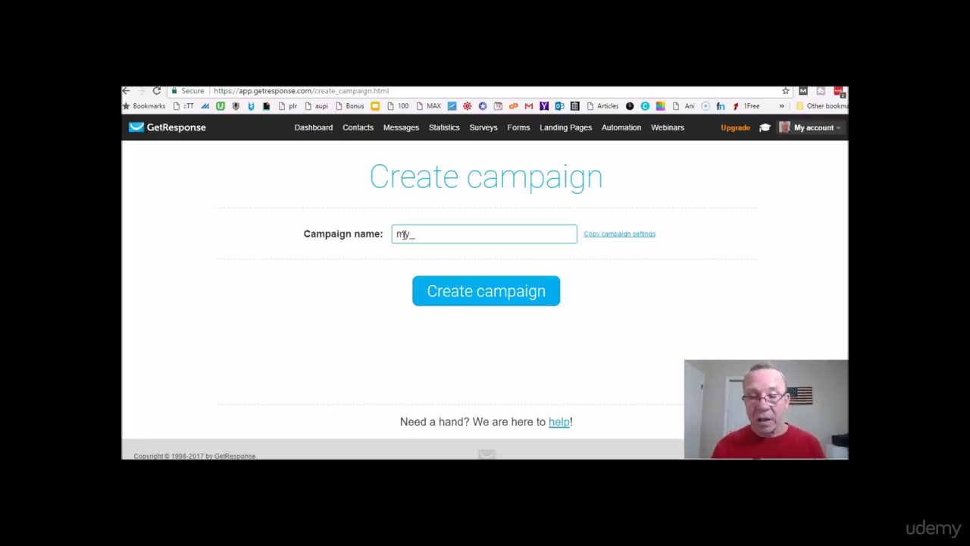
text(_photography)
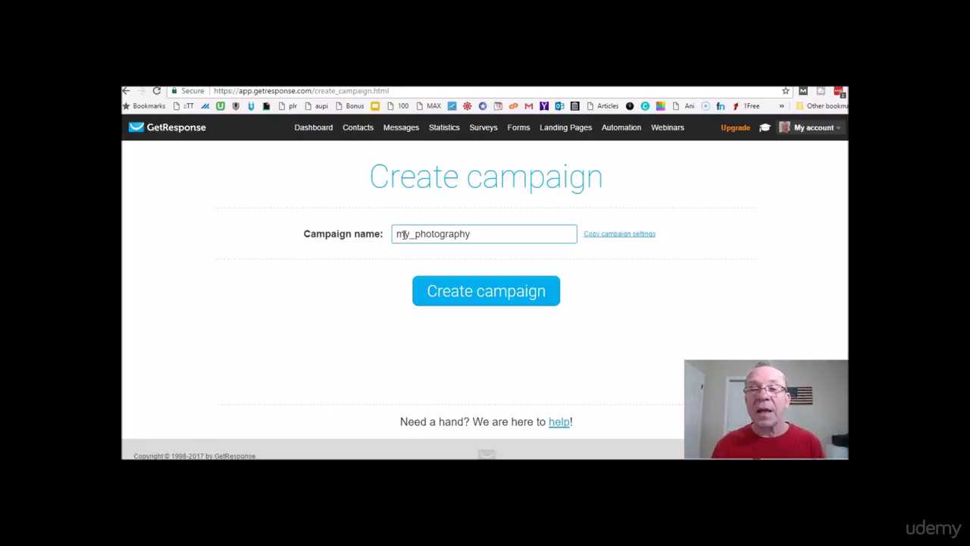
text(_)
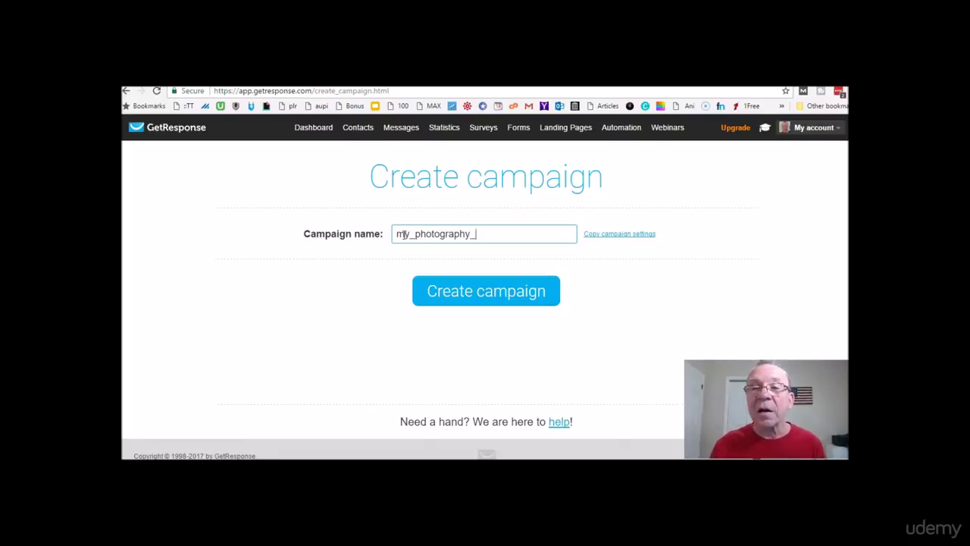
text(store)
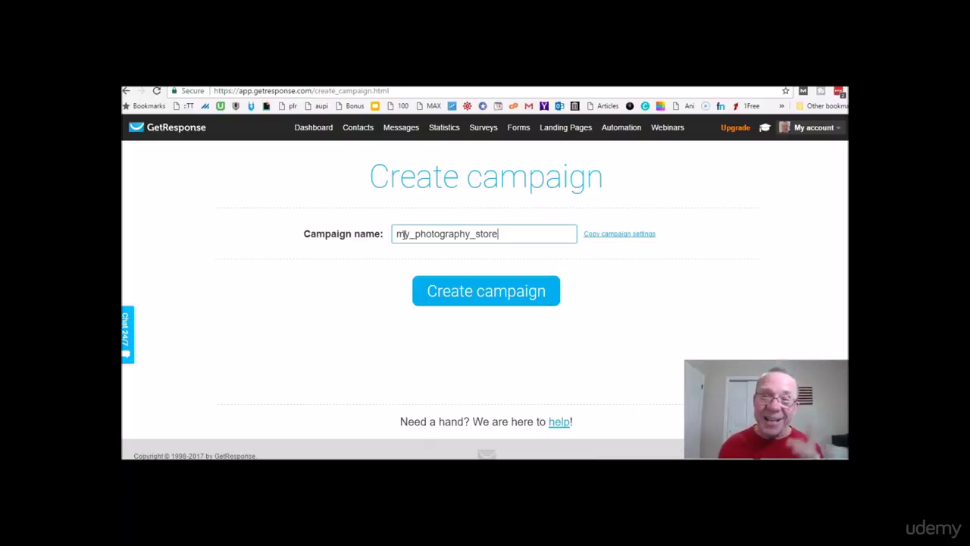
click(456, 296)
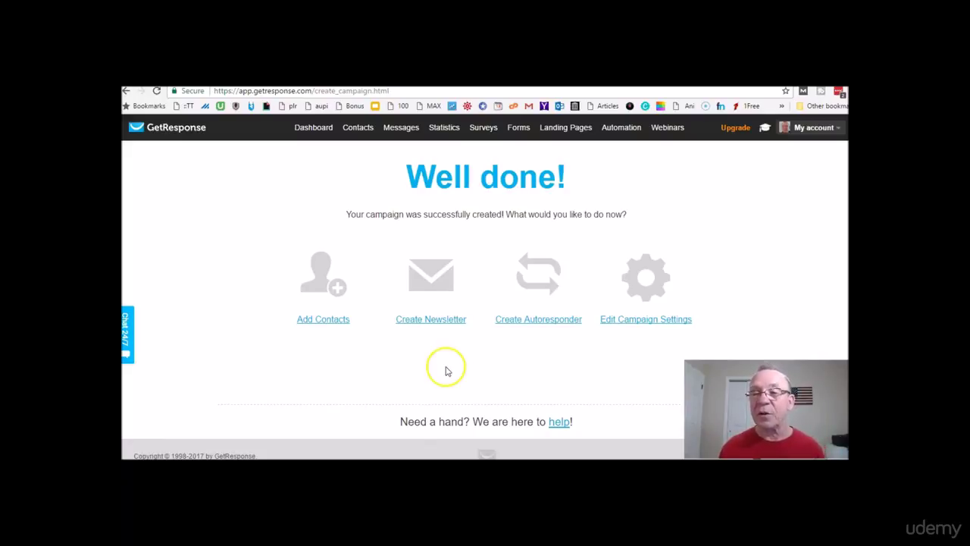
- Open the new campaign's settings and review its general, profile and permission sections
click(649, 297)
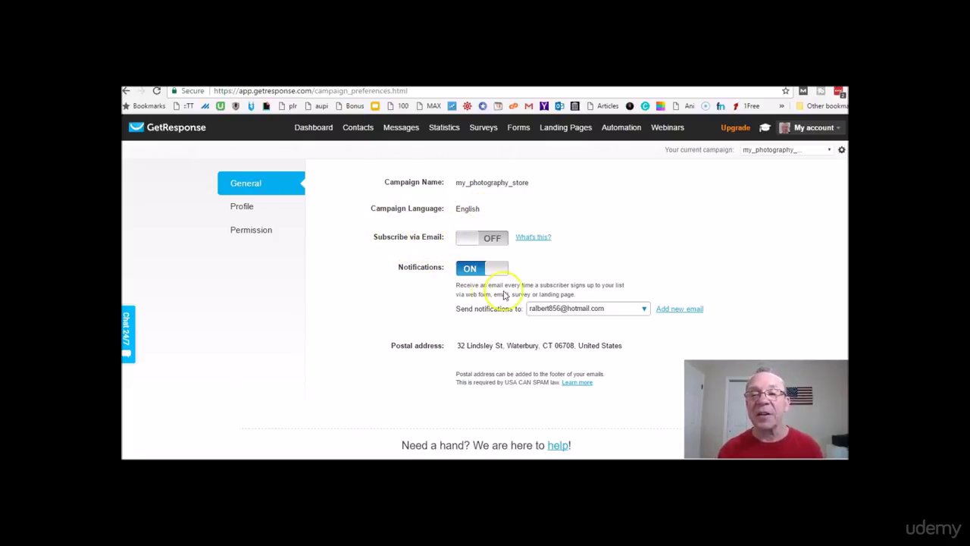
click(496, 346)
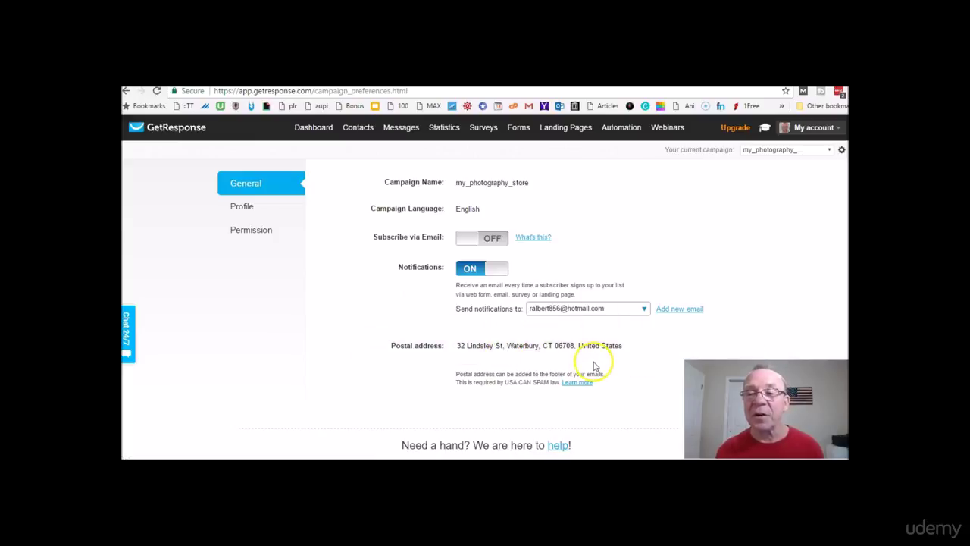
click(244, 210)
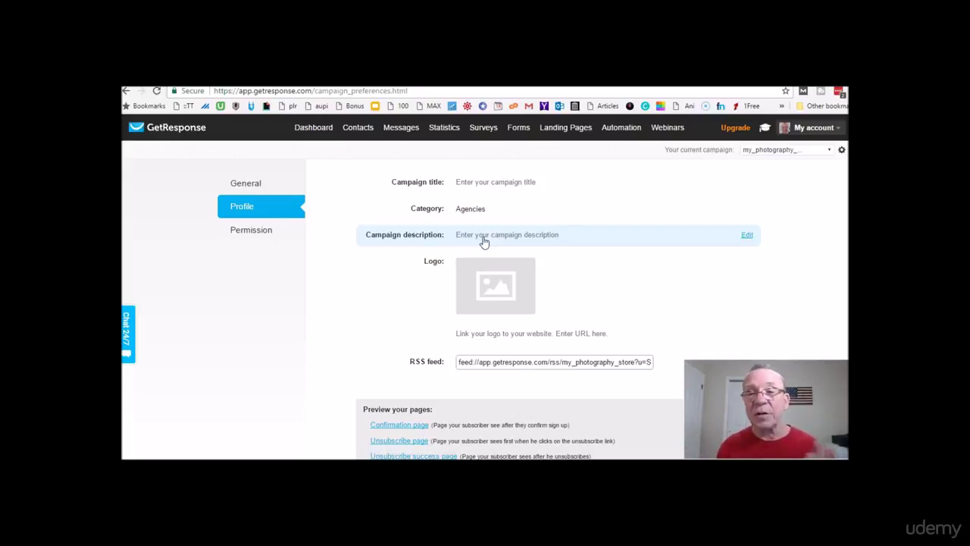
click(499, 310)
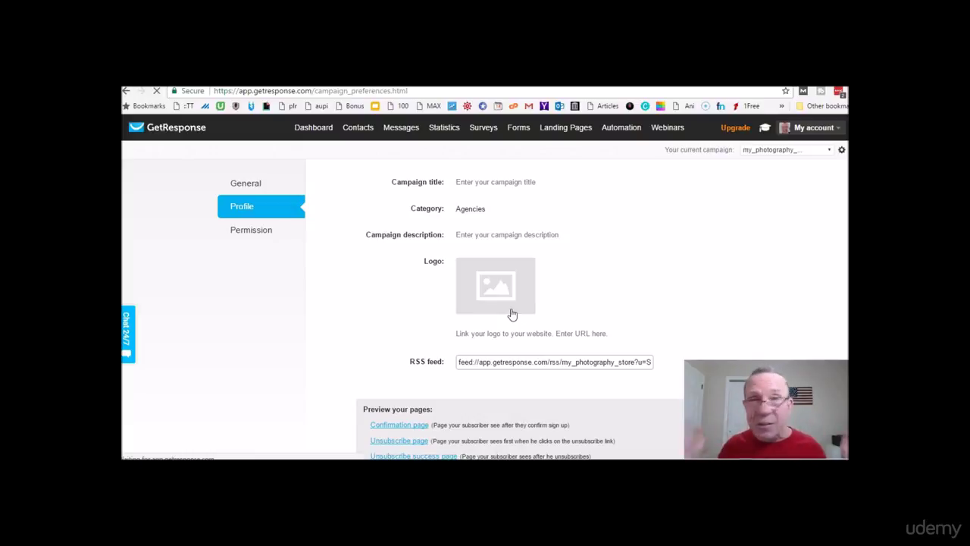
click(240, 237)
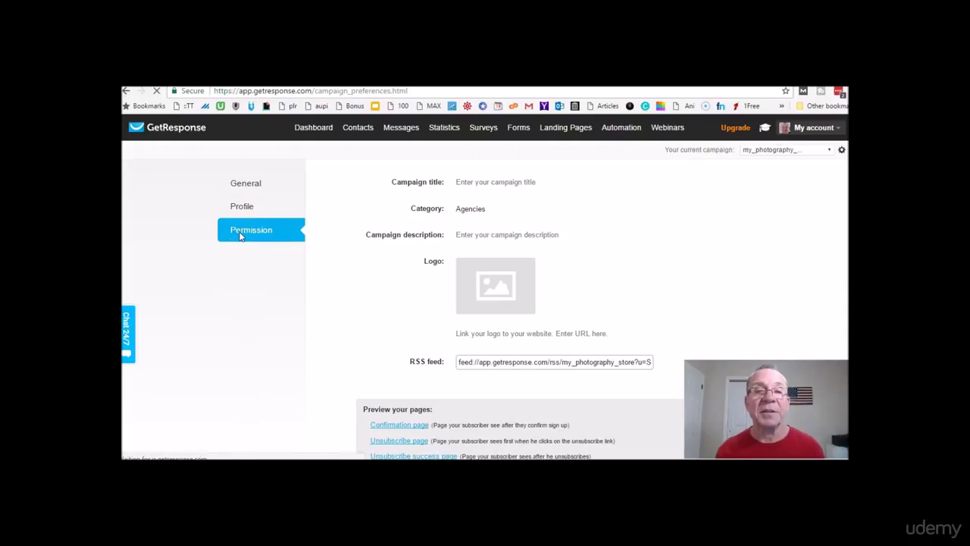
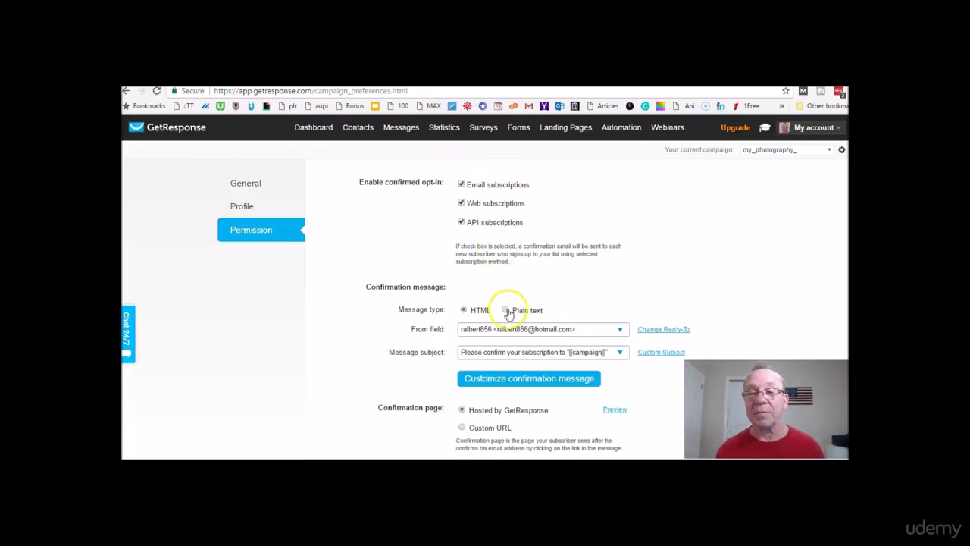
- Open the confirmation message for customizing, try the body template Default template 2 and read through it
click(507, 384)
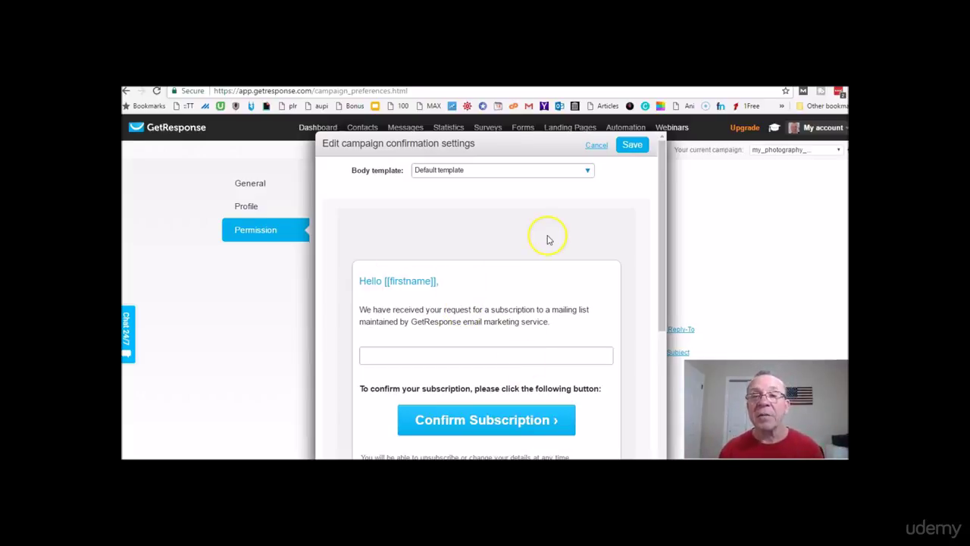
click(585, 170)
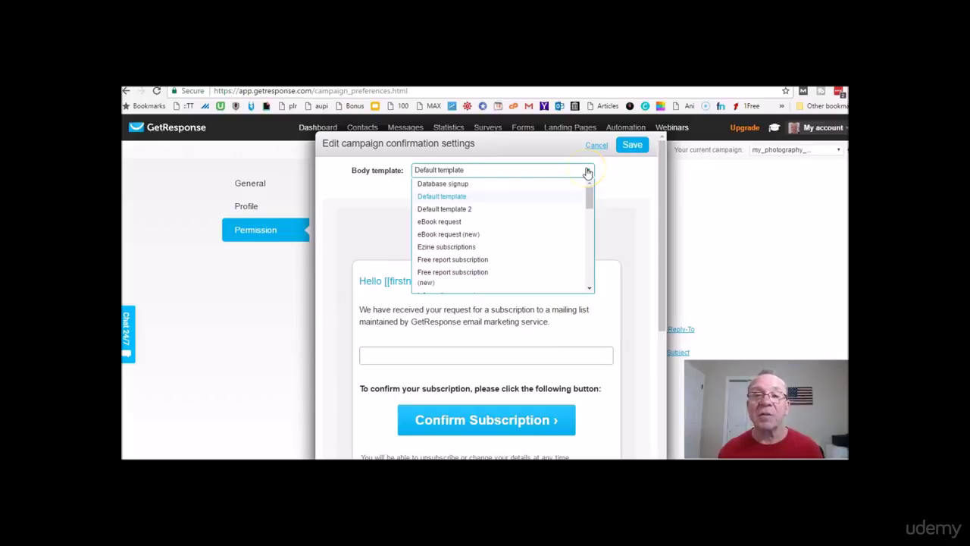
mouse_move(589, 199)
mouse_down()
mouse_move(589, 275)
mouse_move(587, 184)
mouse_up()
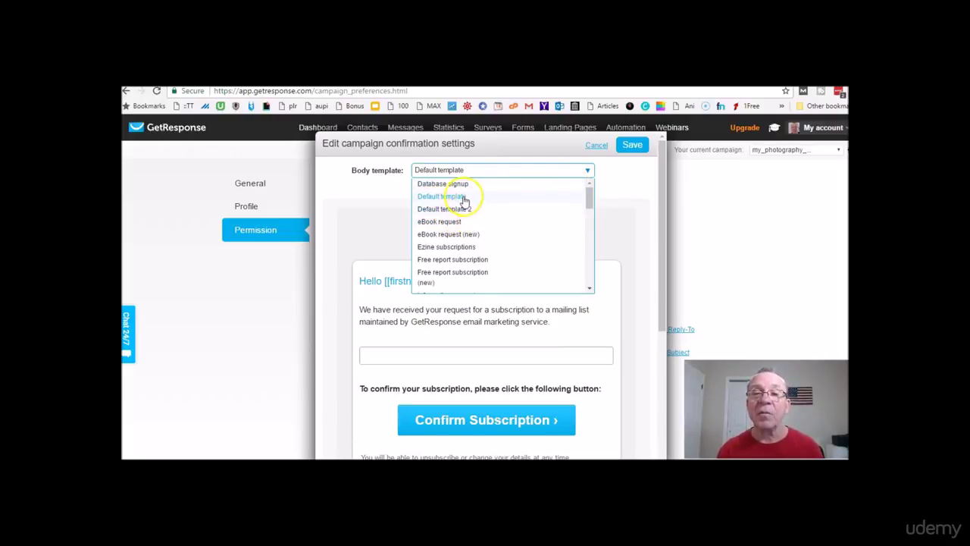
click(451, 210)
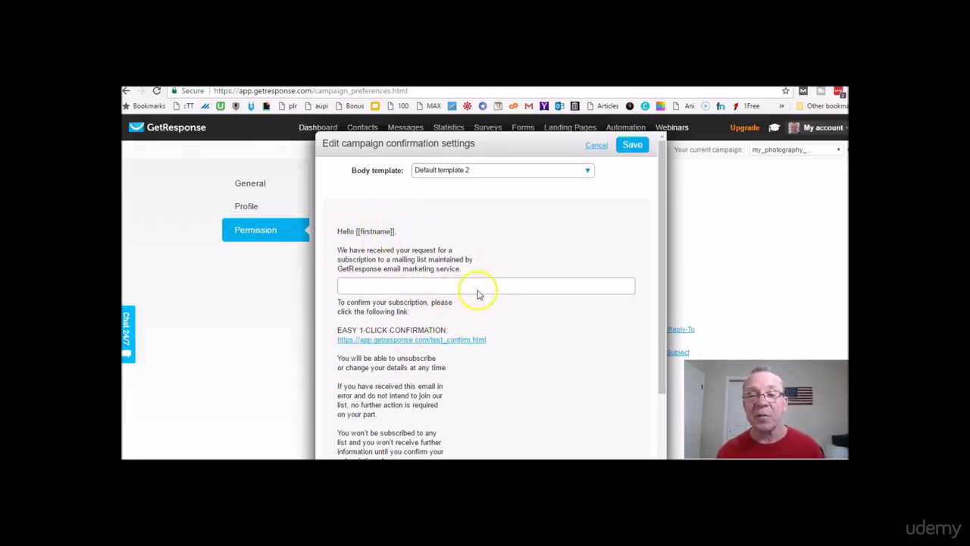
drag(656, 331, 669, 403)
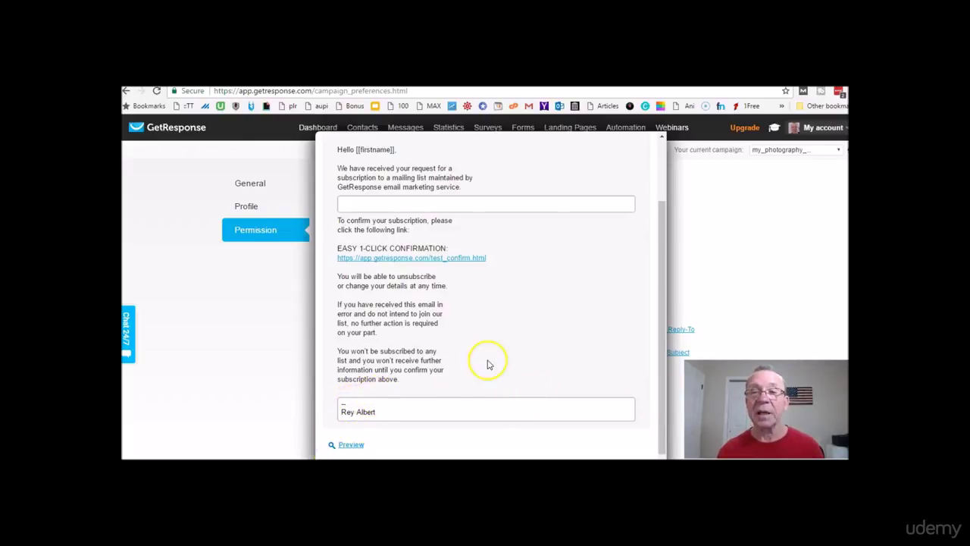
drag(665, 223, 664, 156)
- Try the body template eBook request (new) for the confirmation message and look through it down to the signature
click(588, 173)
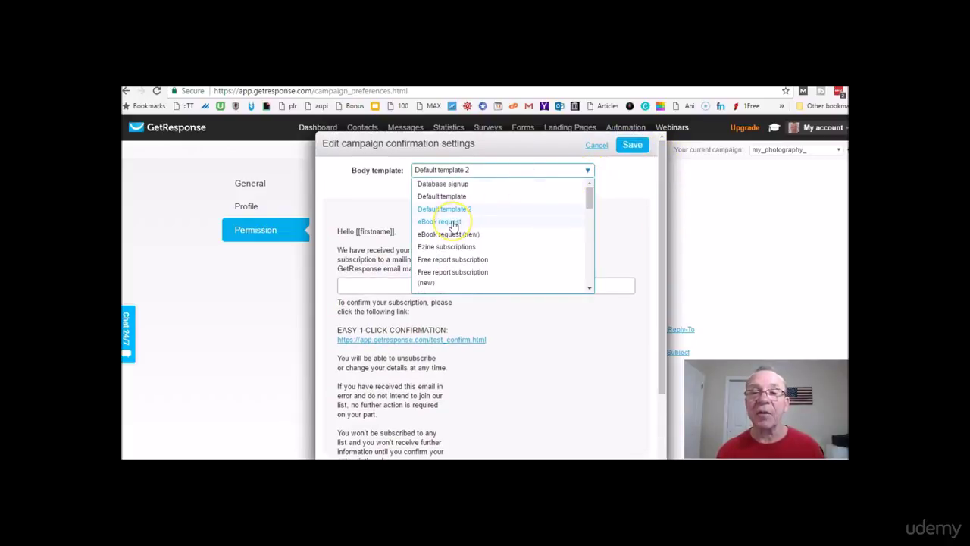
click(452, 235)
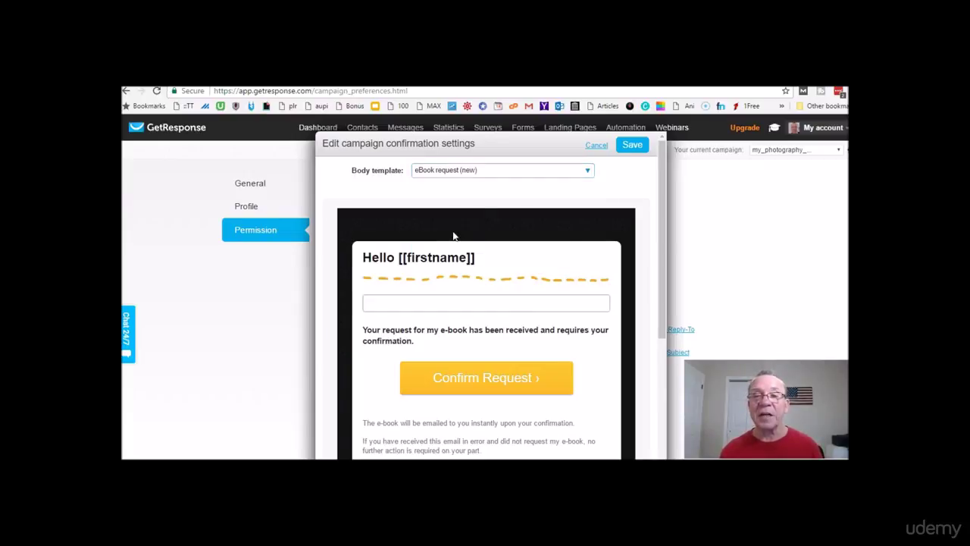
drag(659, 245, 679, 314)
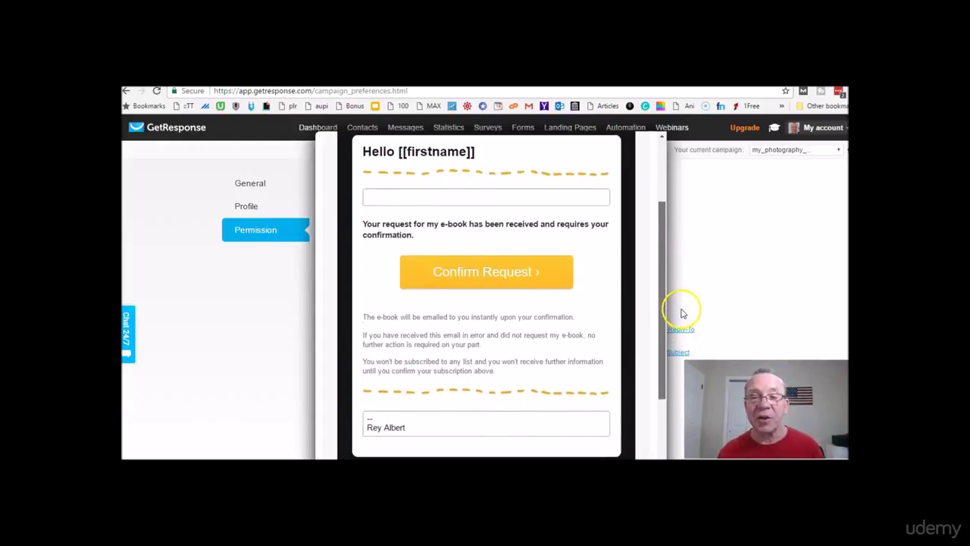
click(382, 412)
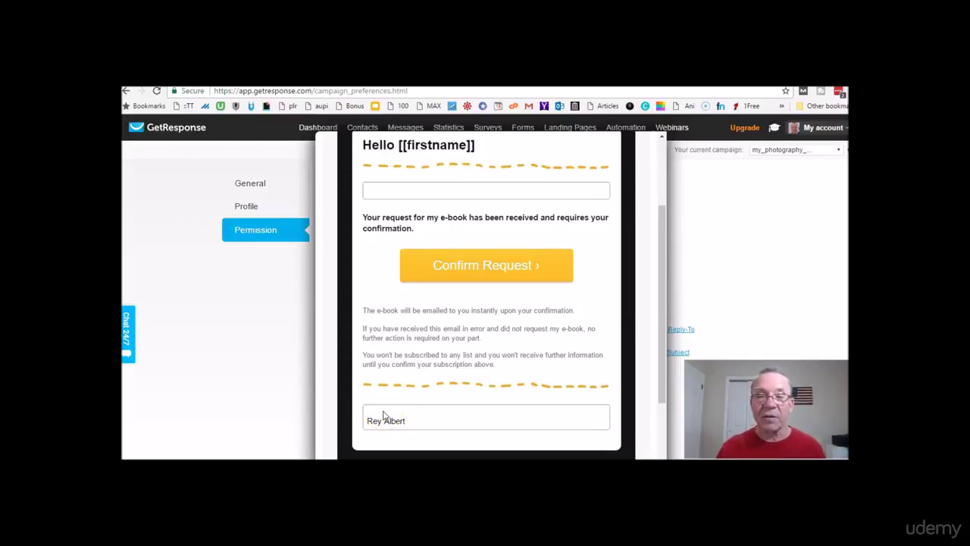
click(660, 350)
drag(661, 356, 666, 404)
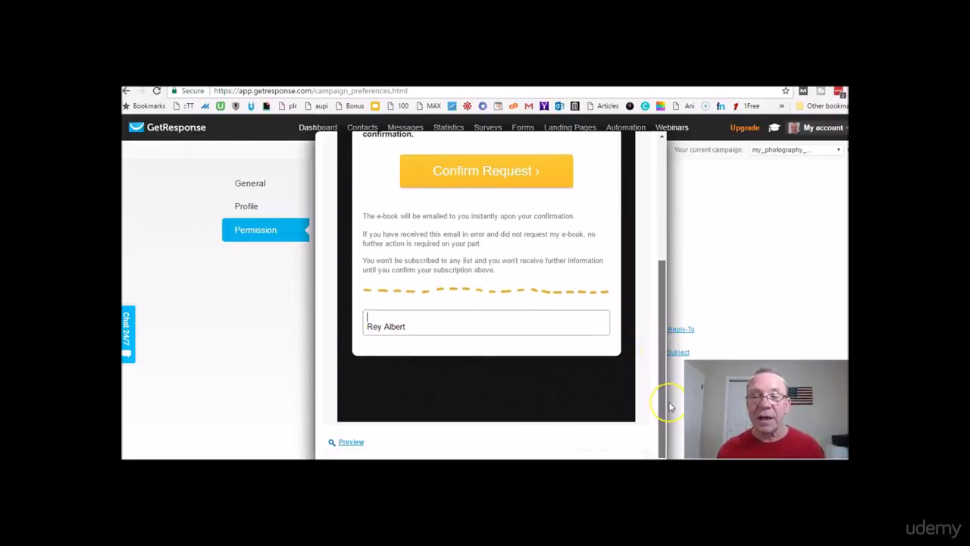
- Preview the confirmation message, close the preview and cancel the confirmation settings without saving
click(348, 442)
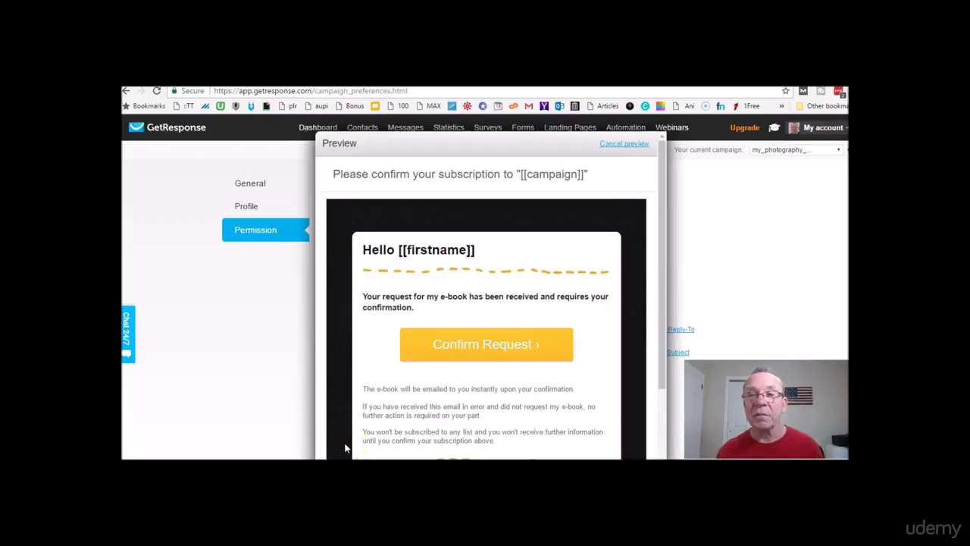
click(556, 310)
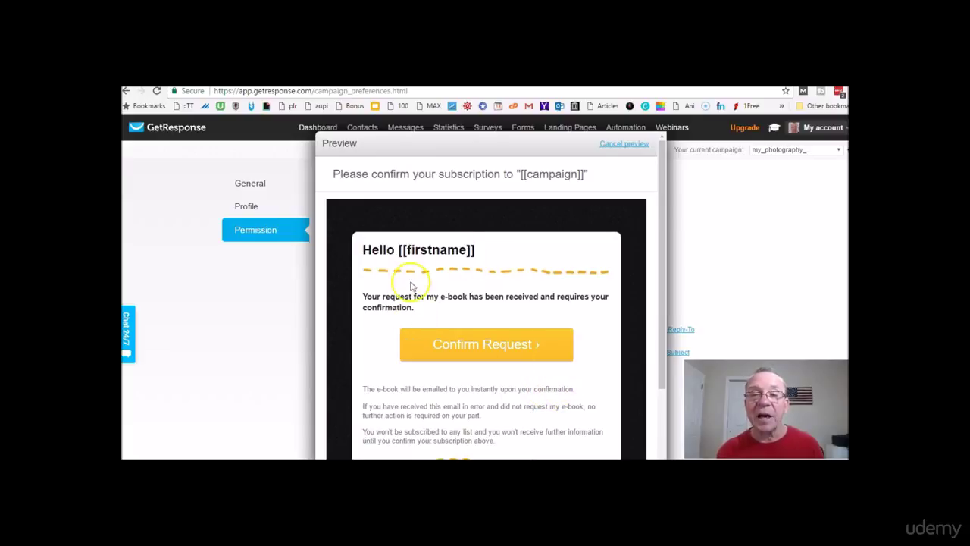
click(626, 147)
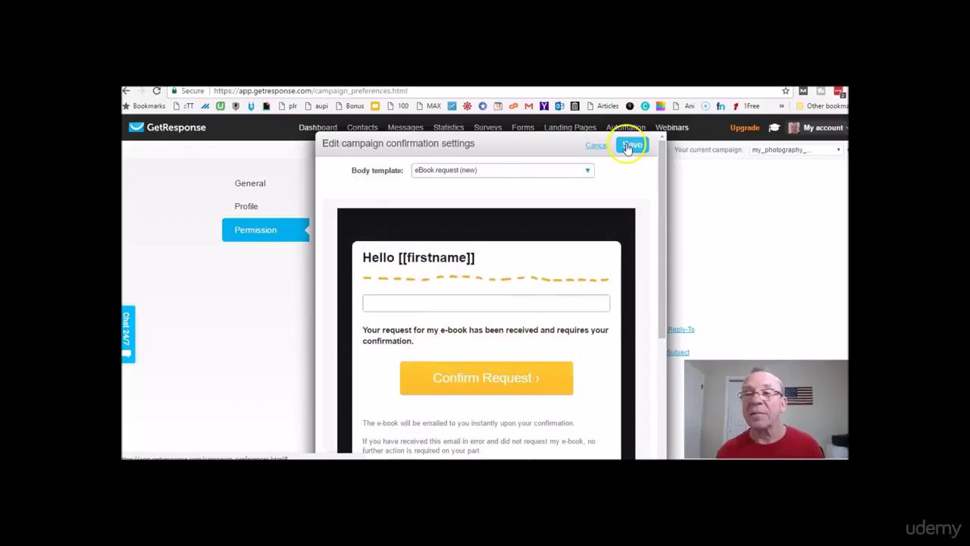
click(597, 145)
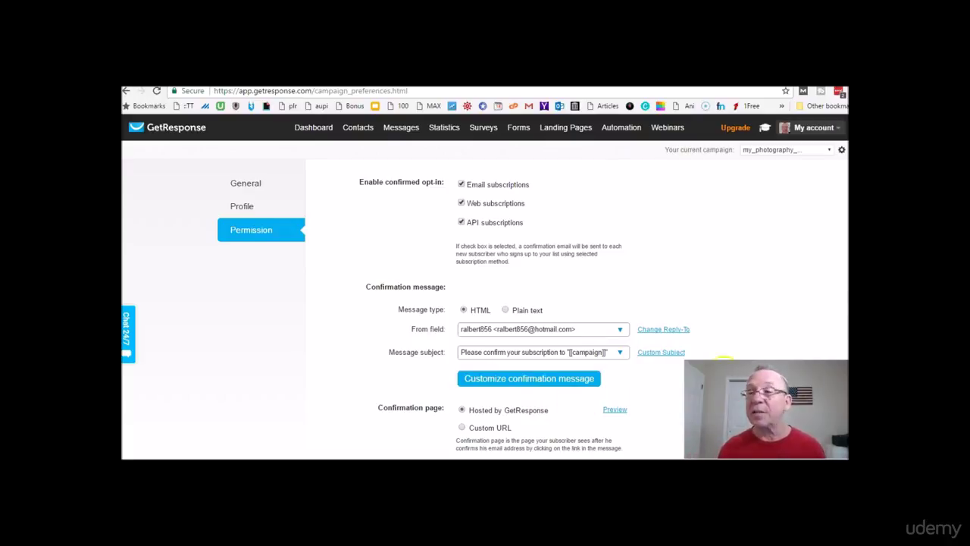
- Select the Custom URL option for the campaign's confirmation page and activate its address field without entering a URL
scroll(484, 282, down, 3)
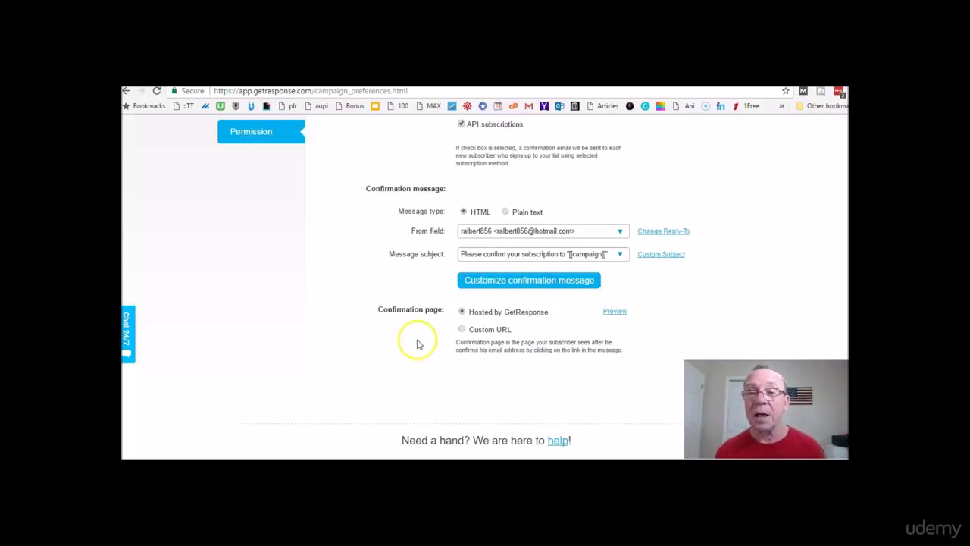
click(461, 330)
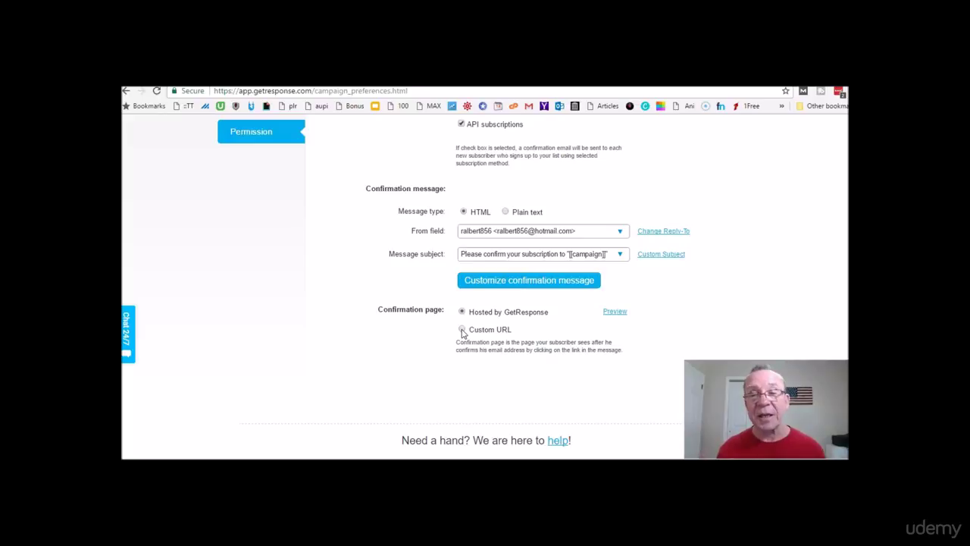
click(462, 330)
click(555, 331)
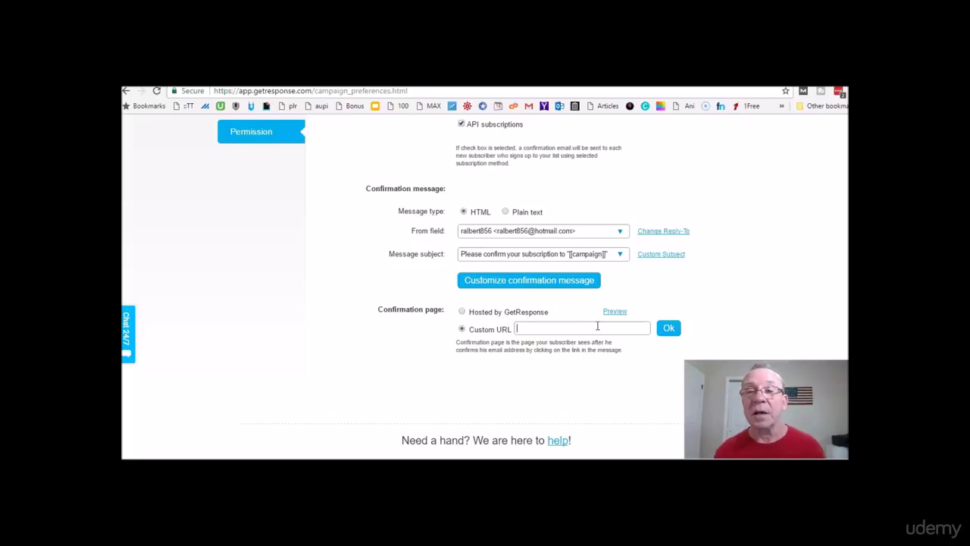
click(582, 330)
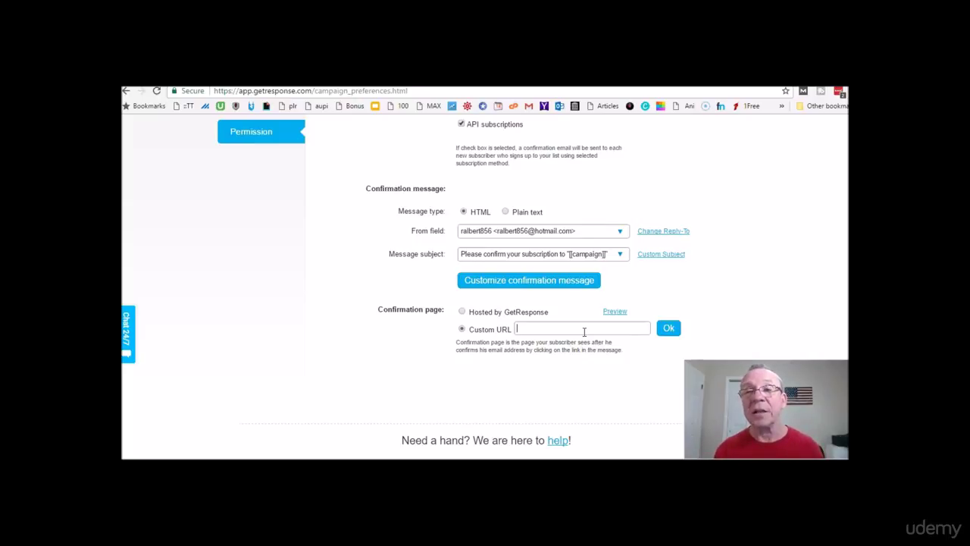
click(463, 346)
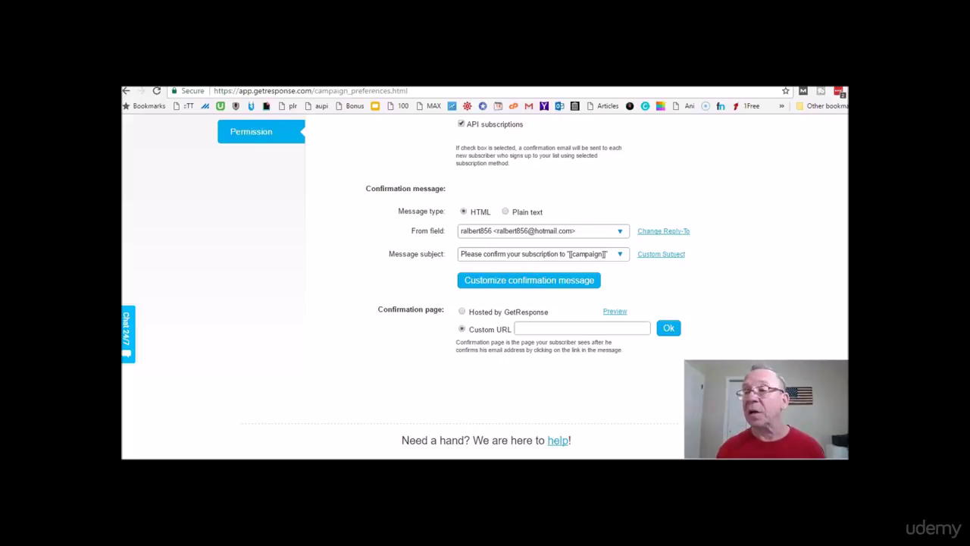
- Switch the current campaign to affiliate_mkting_ebook
scroll(676, 263, up, 2)
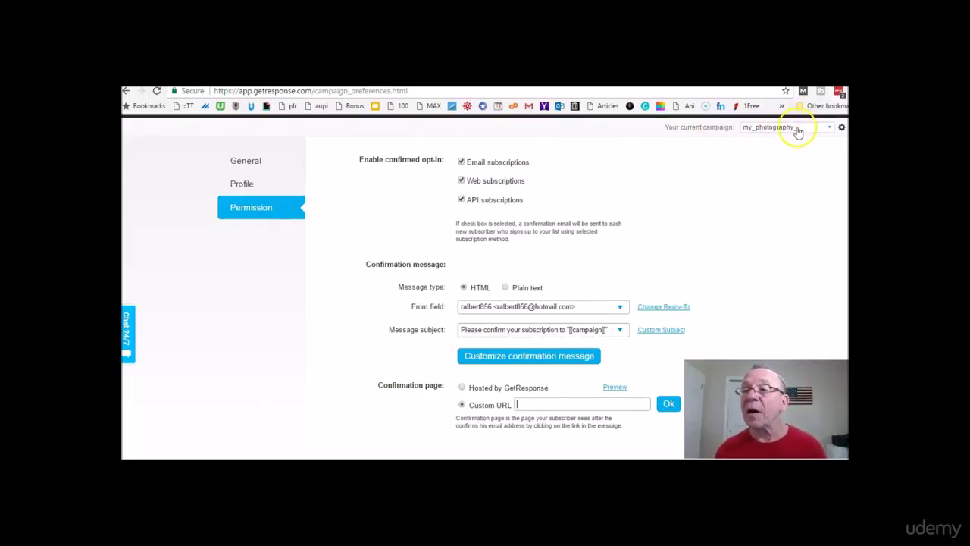
mouse_move(735, 143)
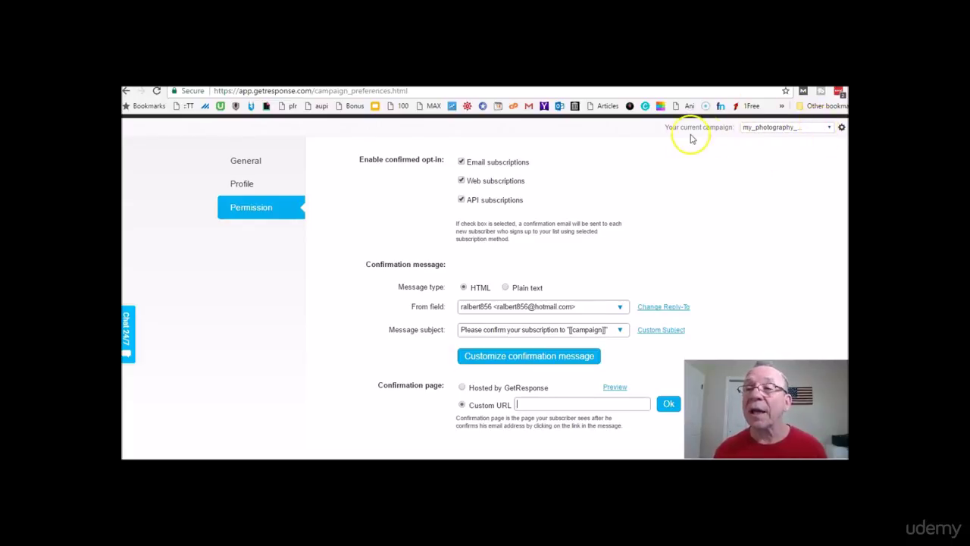
click(829, 131)
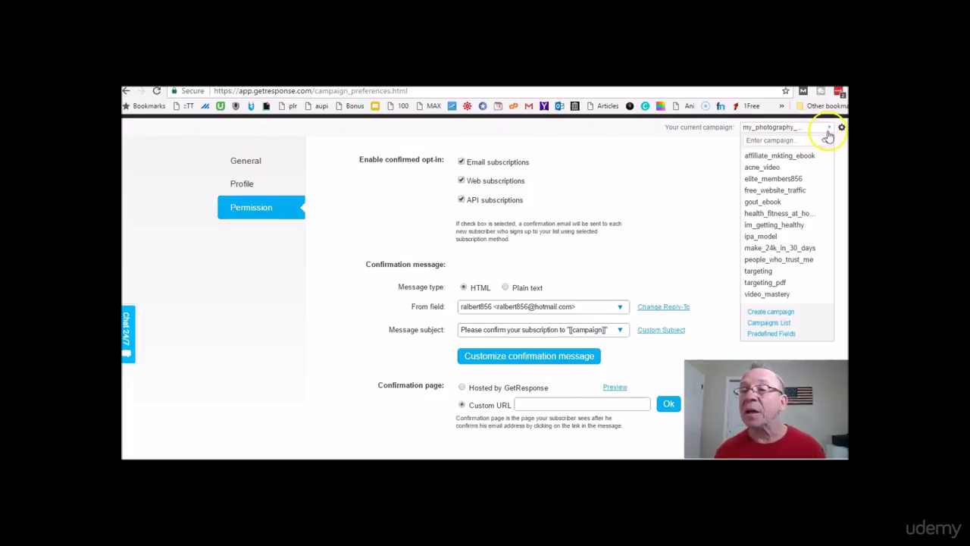
click(799, 157)
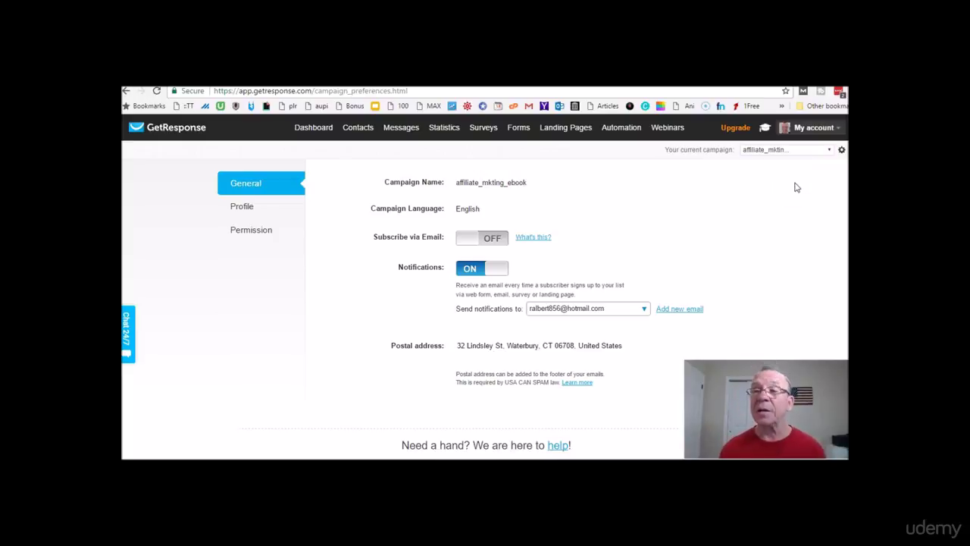
- Open the list of all campaigns and look at the actions available for the targeting campaign
click(826, 151)
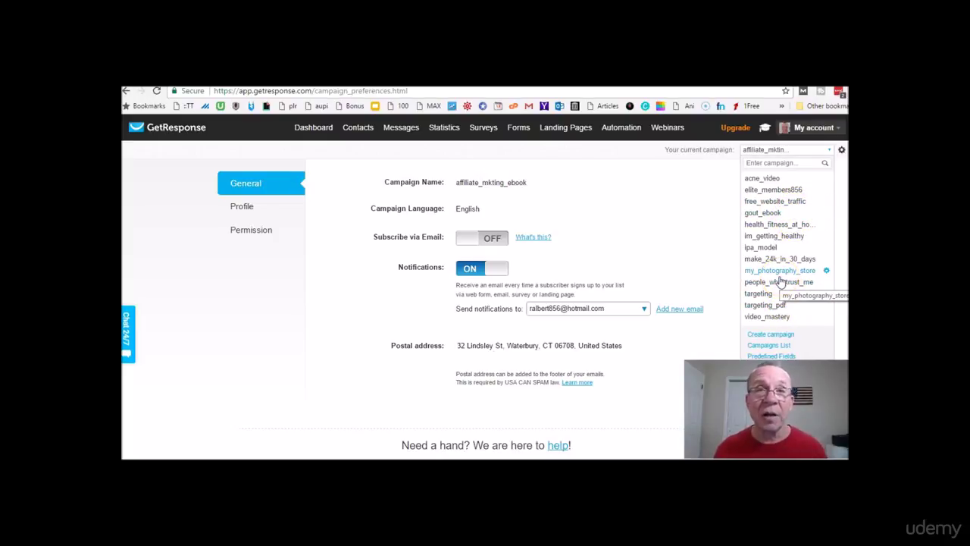
click(771, 335)
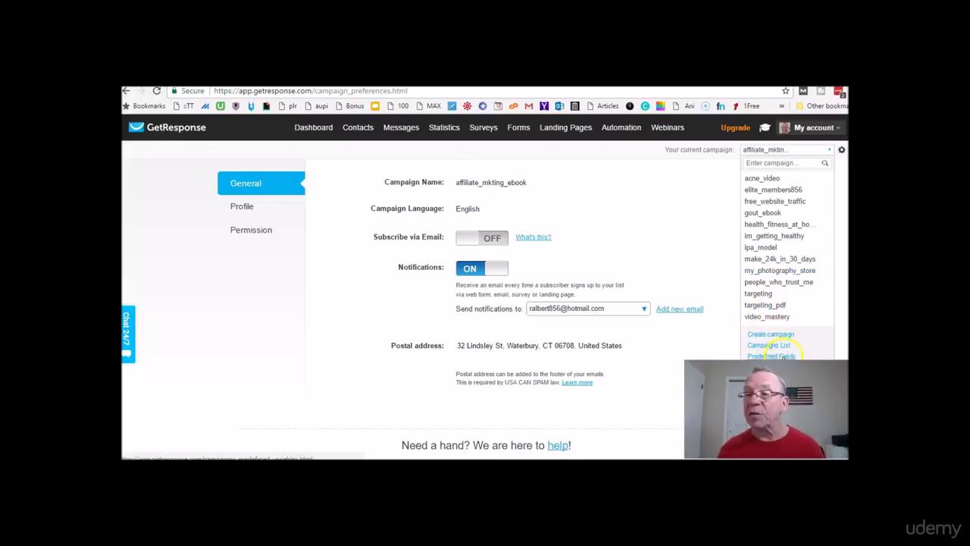
click(774, 345)
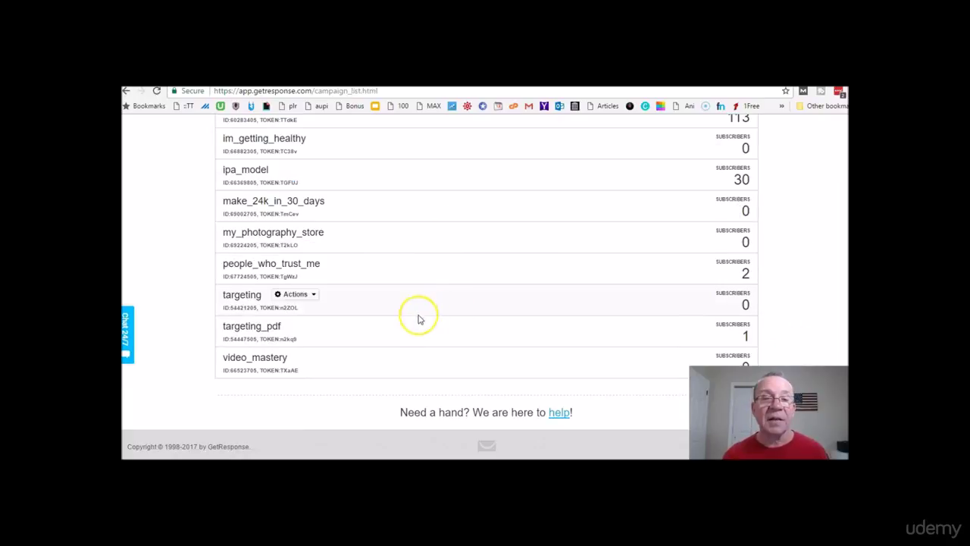
click(311, 293)
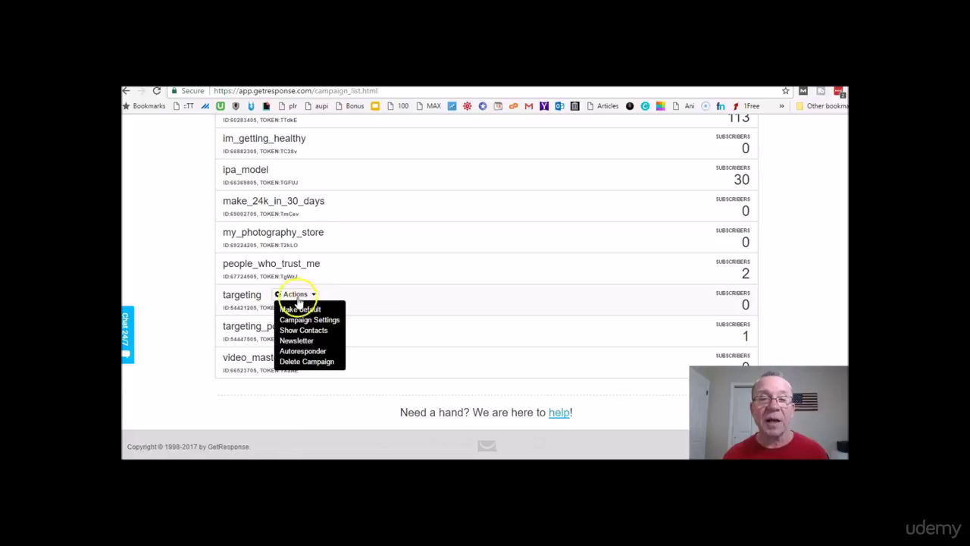
click(314, 362)
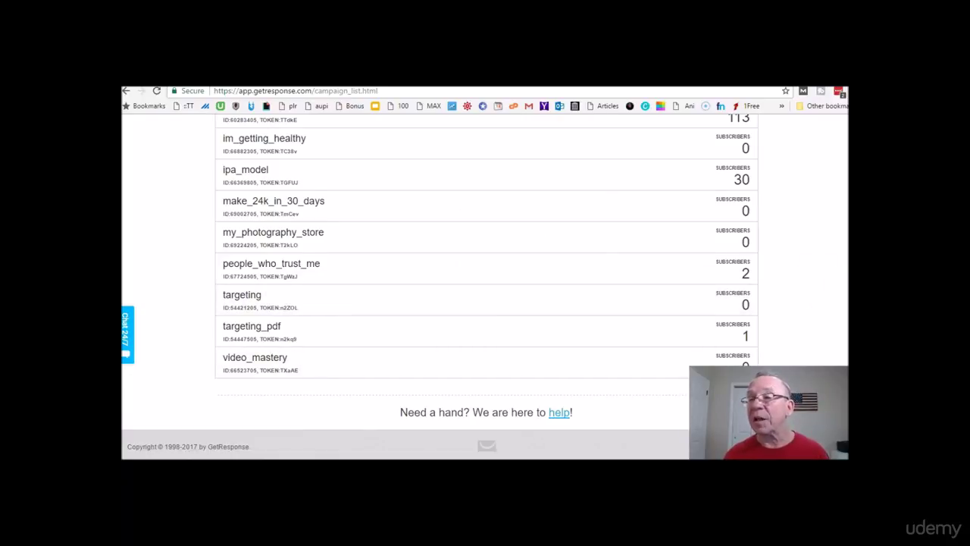
- Look at the actions available for the elite_members856 campaign and close them without choosing one
scroll(484, 288, up, 5)
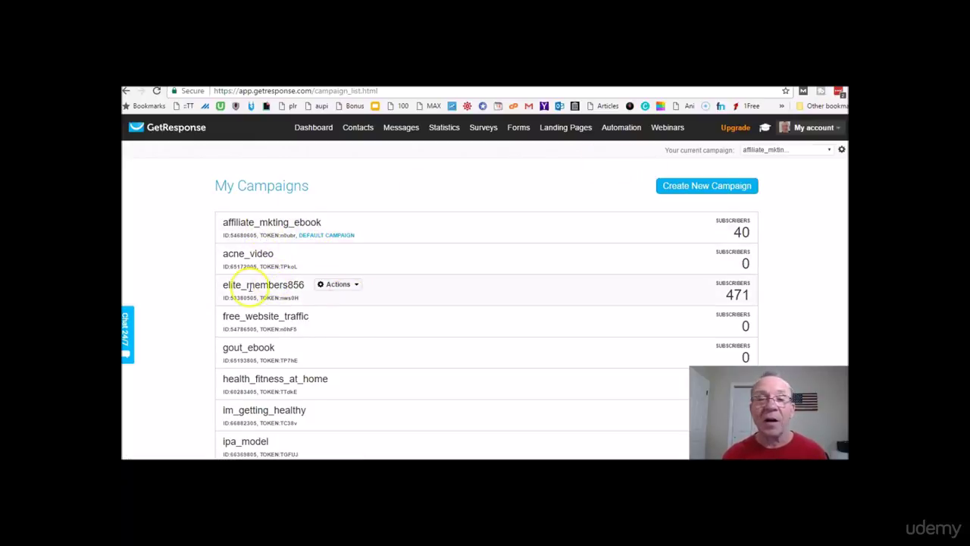
mouse_move(246, 286)
mouse_down()
mouse_move(260, 287)
mouse_move(260, 259)
mouse_move(262, 279)
mouse_up()
click(338, 285)
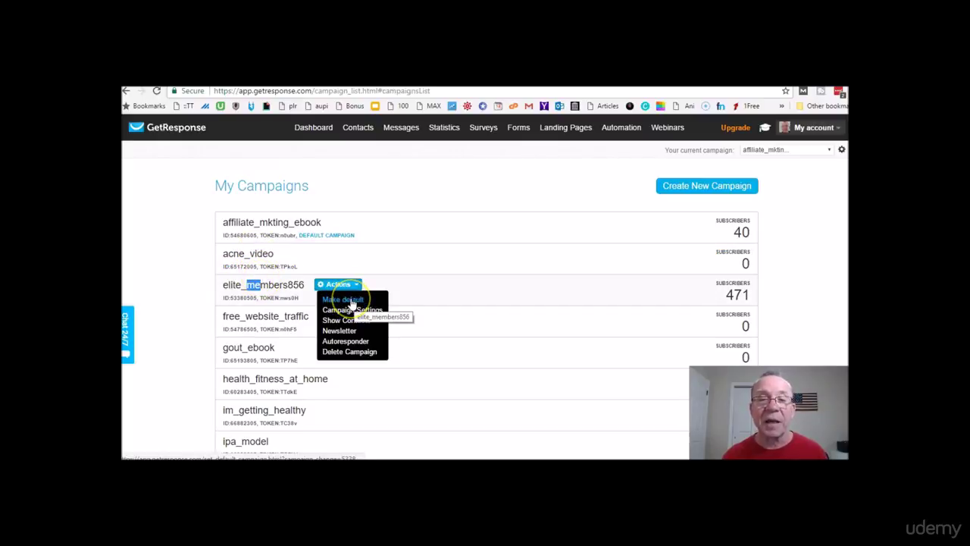
click(410, 299)
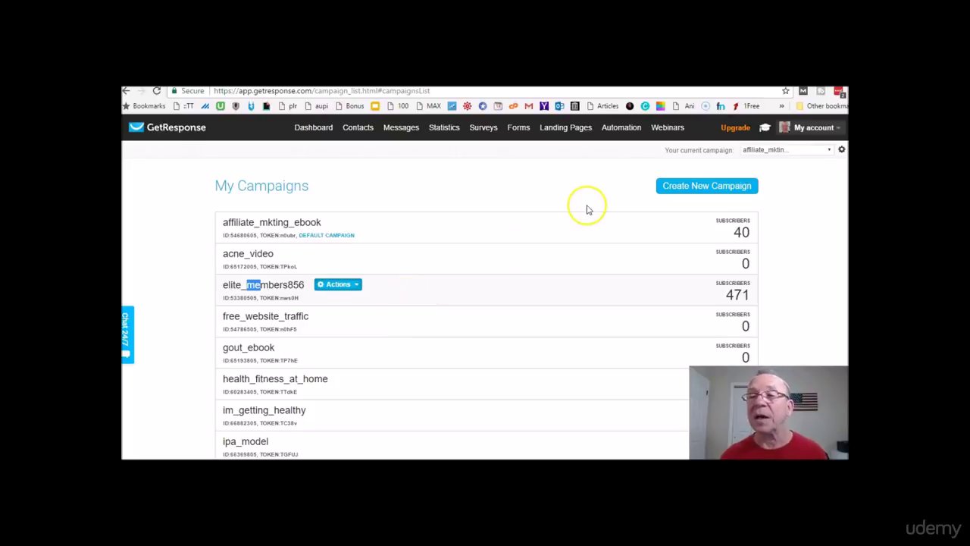
- Switch the current campaign back to my_photography_store
click(715, 160)
click(765, 127)
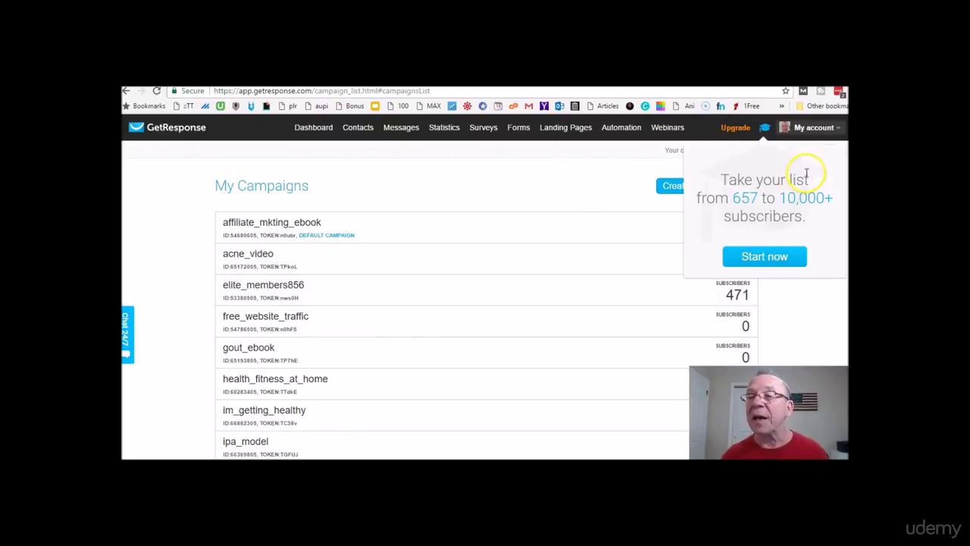
click(828, 150)
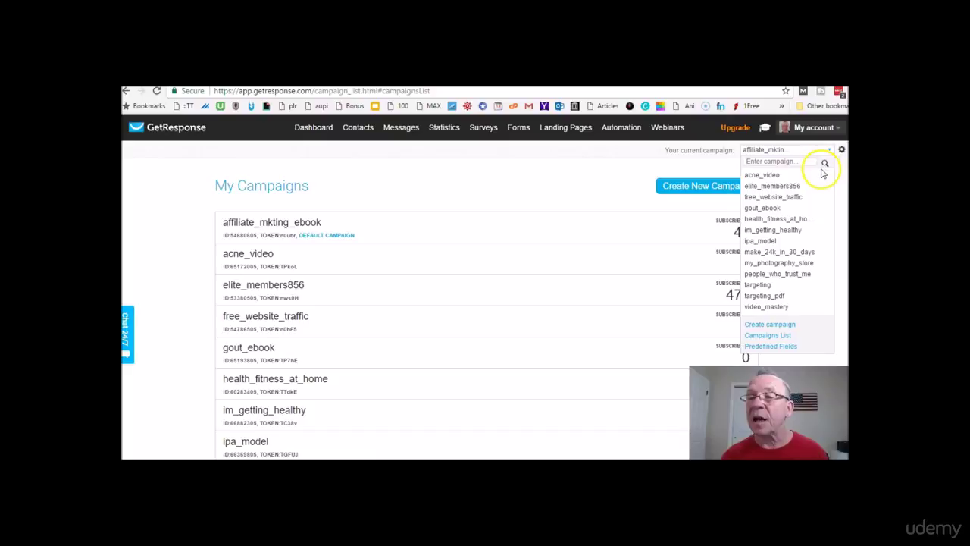
click(792, 265)
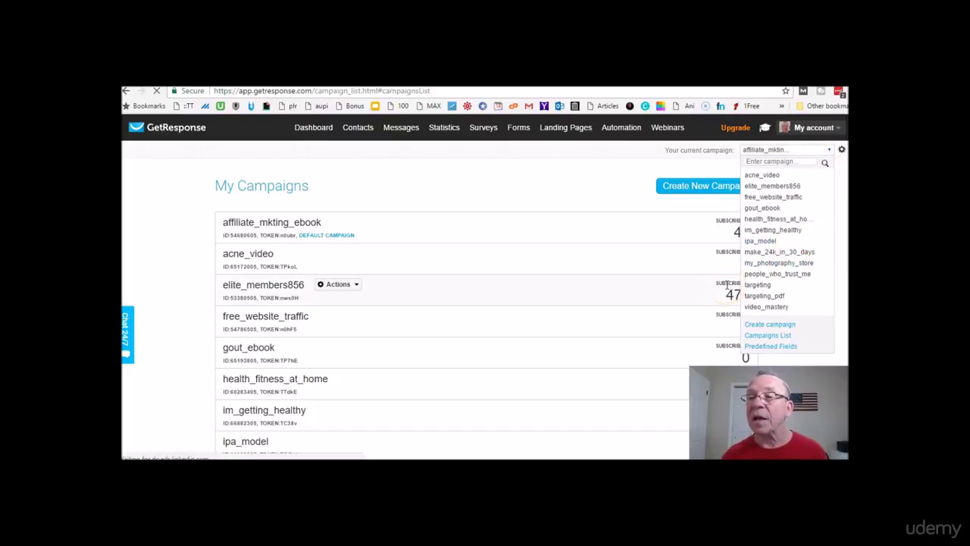